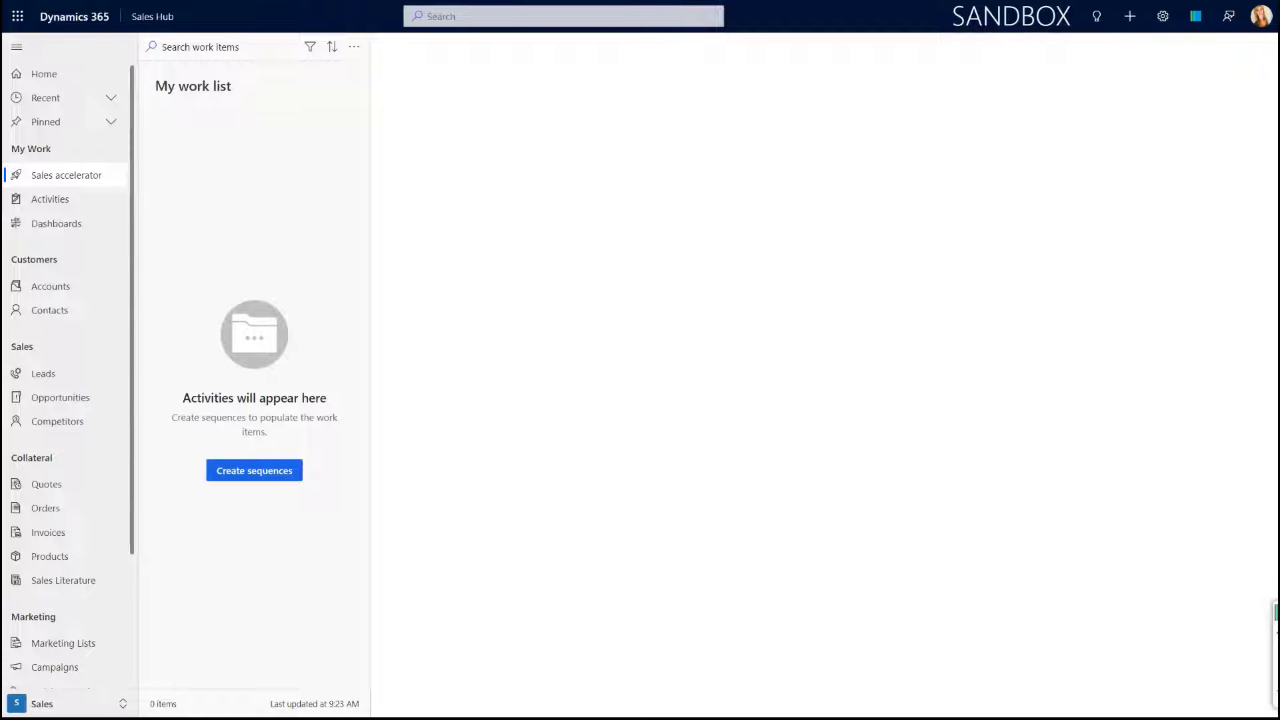
Step: Use the bottom-left area switcher to move Sales Hub into App Settings
{"action": "left_click", "coordinate": [63, 705]}
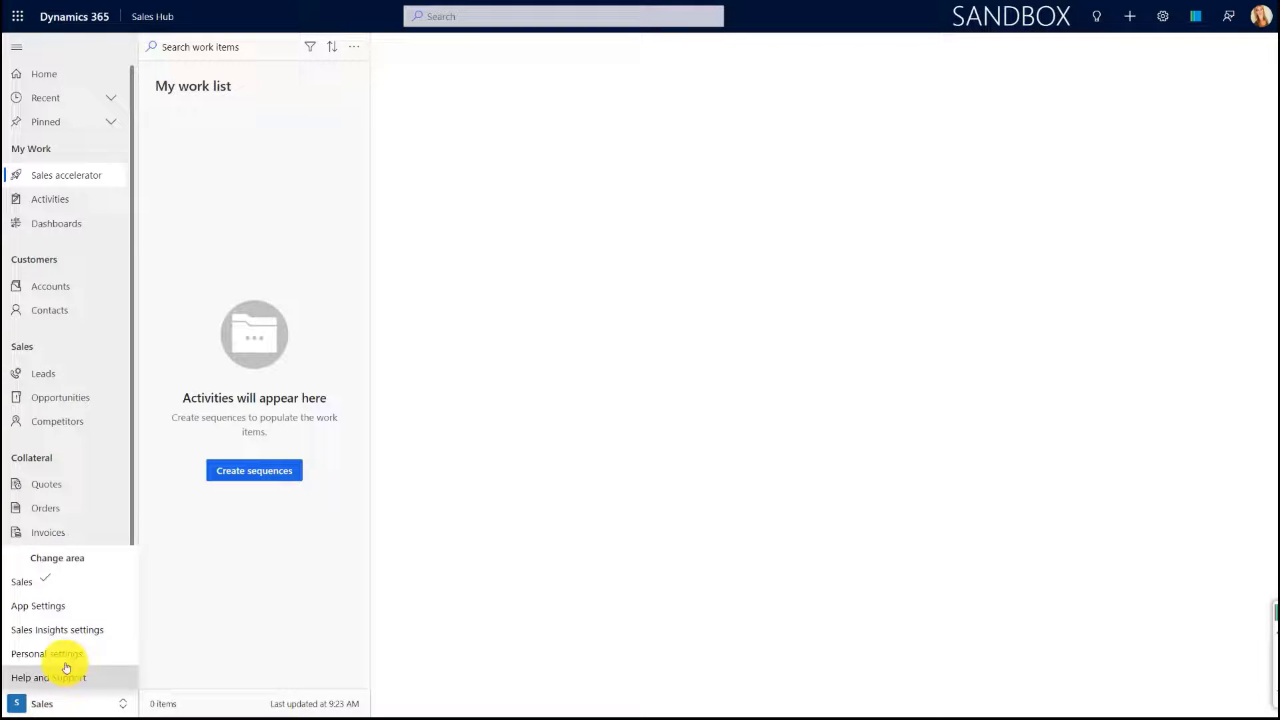
{"action": "left_click", "coordinate": [25, 605]}
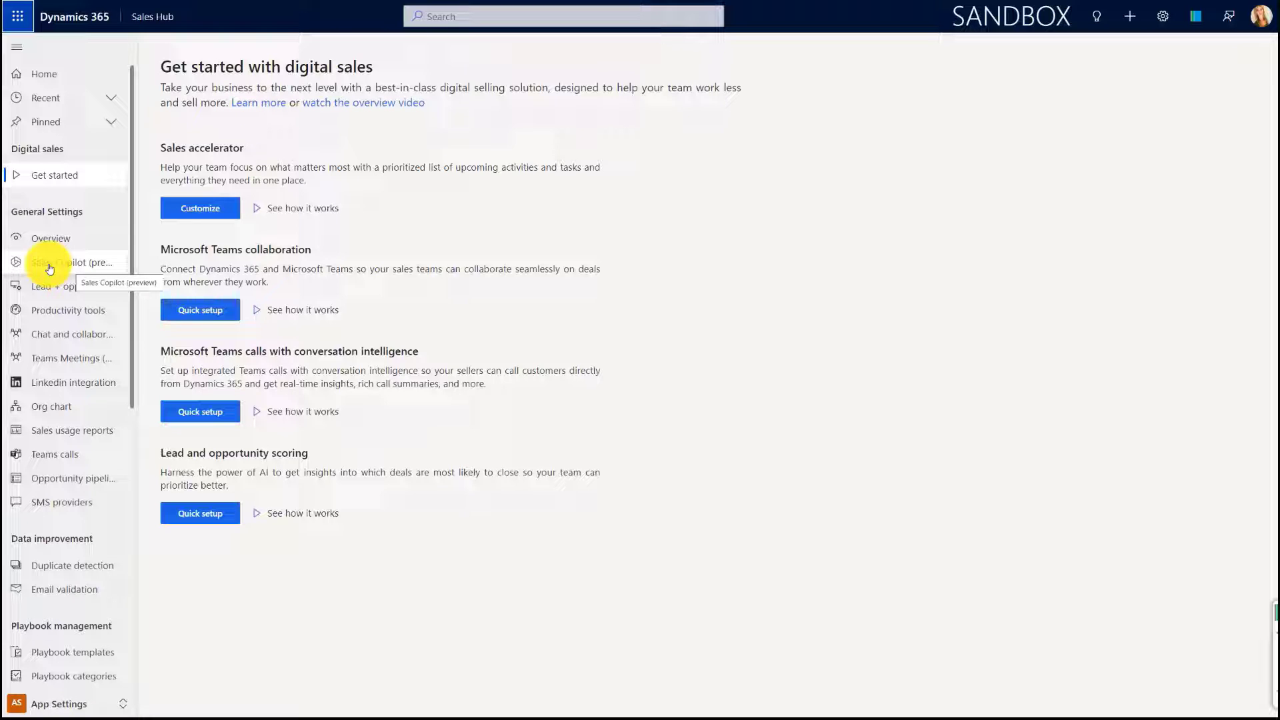
Step: Open Sales Copilot (preview) settings and start Set up Sales Copilot to choose apps
{"action": "left_click", "coordinate": [49, 268]}
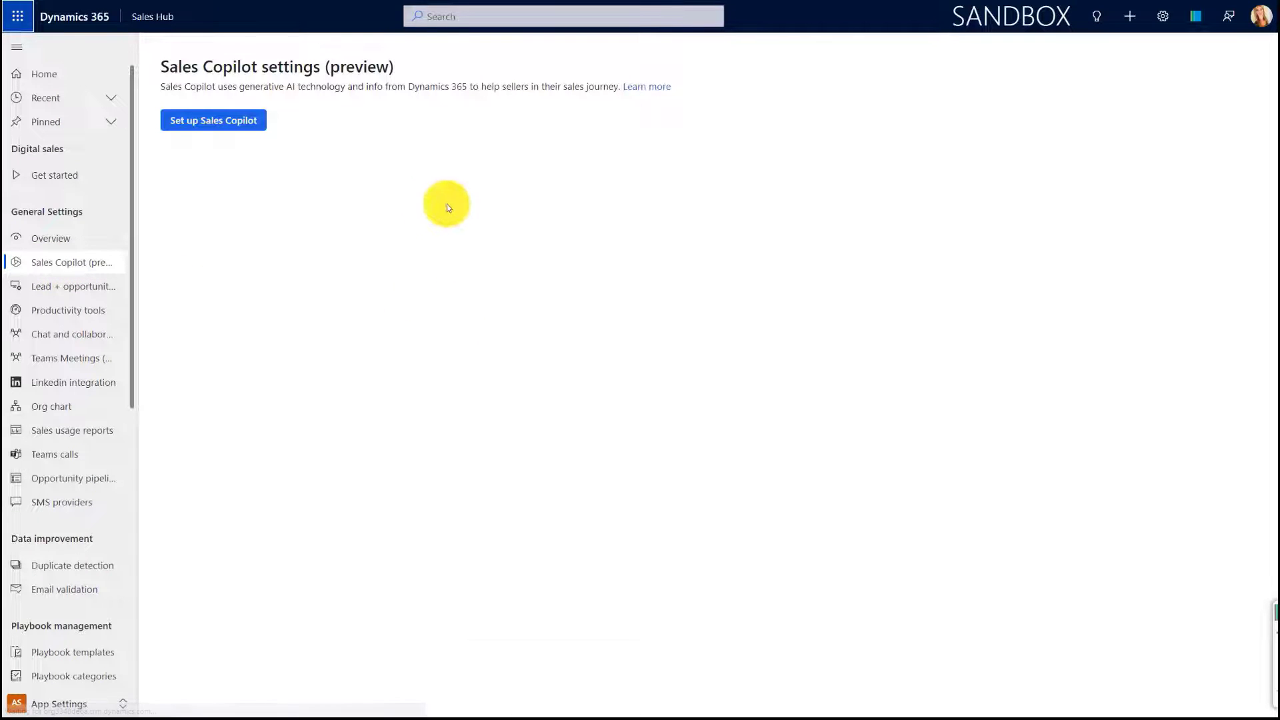
{"action": "left_click", "coordinate": [202, 126]}
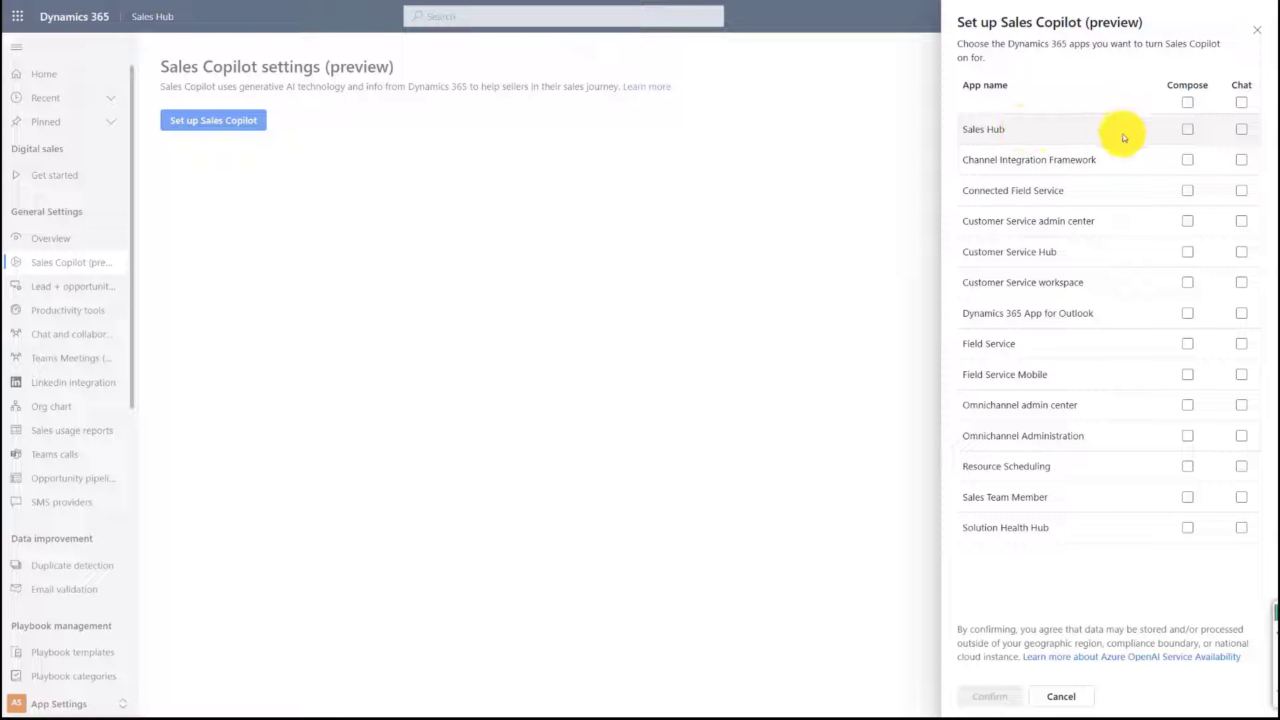
Step: Tick Compose and Chat on the Sales Hub row and confirm the choice
{"action": "left_click", "coordinate": [1188, 130]}
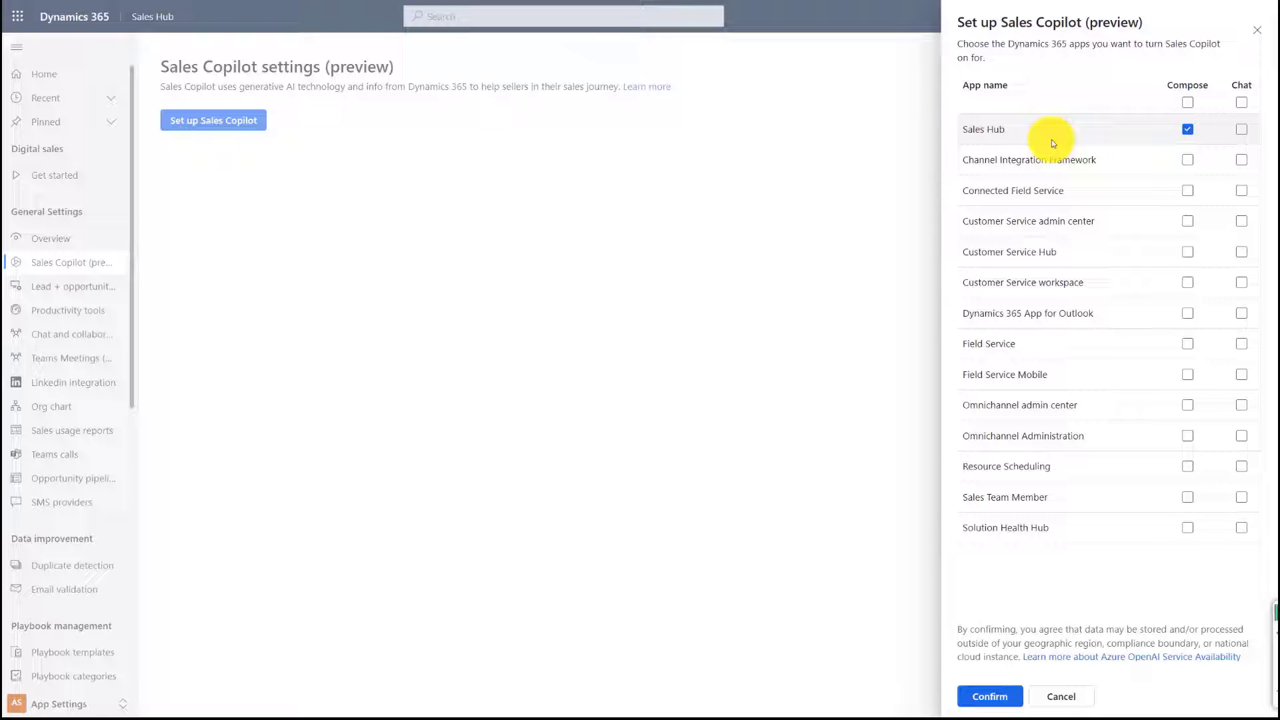
{"action": "left_click", "coordinate": [1237, 132]}
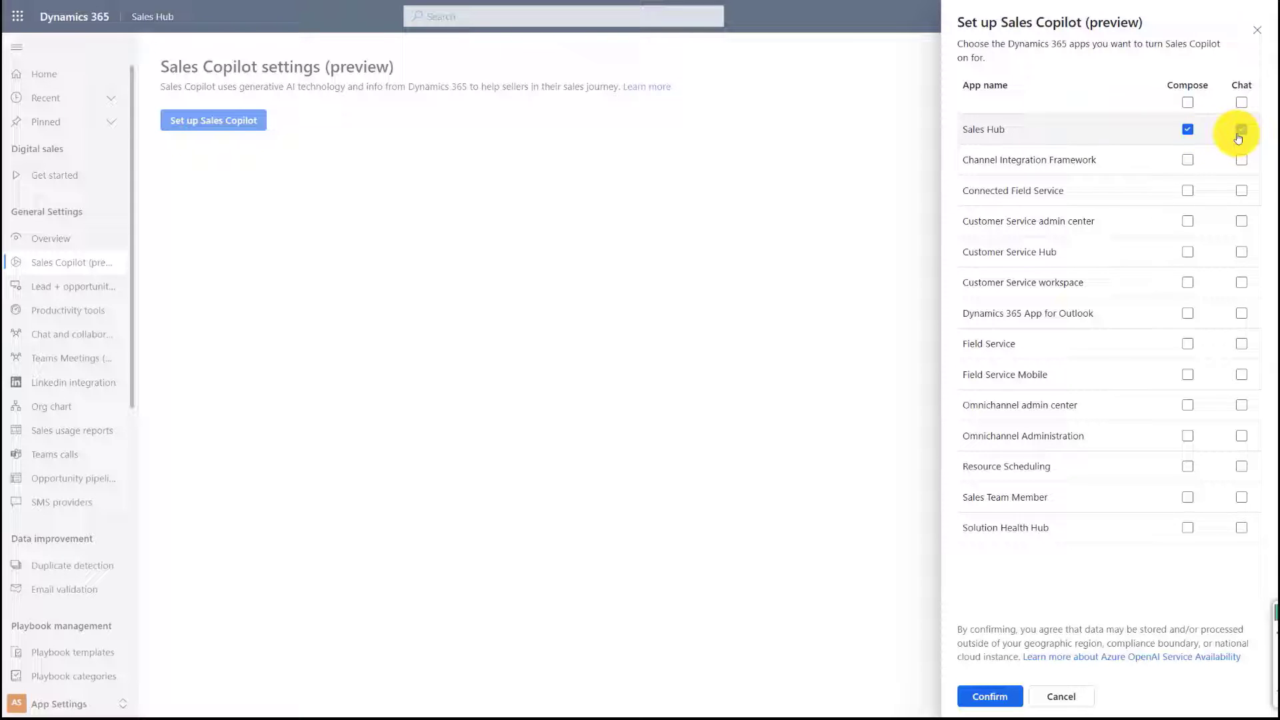
{"action": "left_click", "coordinate": [1189, 134]}
{"action": "left_click", "coordinate": [1241, 133]}
{"action": "left_click", "coordinate": [1243, 133]}
{"action": "left_click", "coordinate": [1201, 133]}
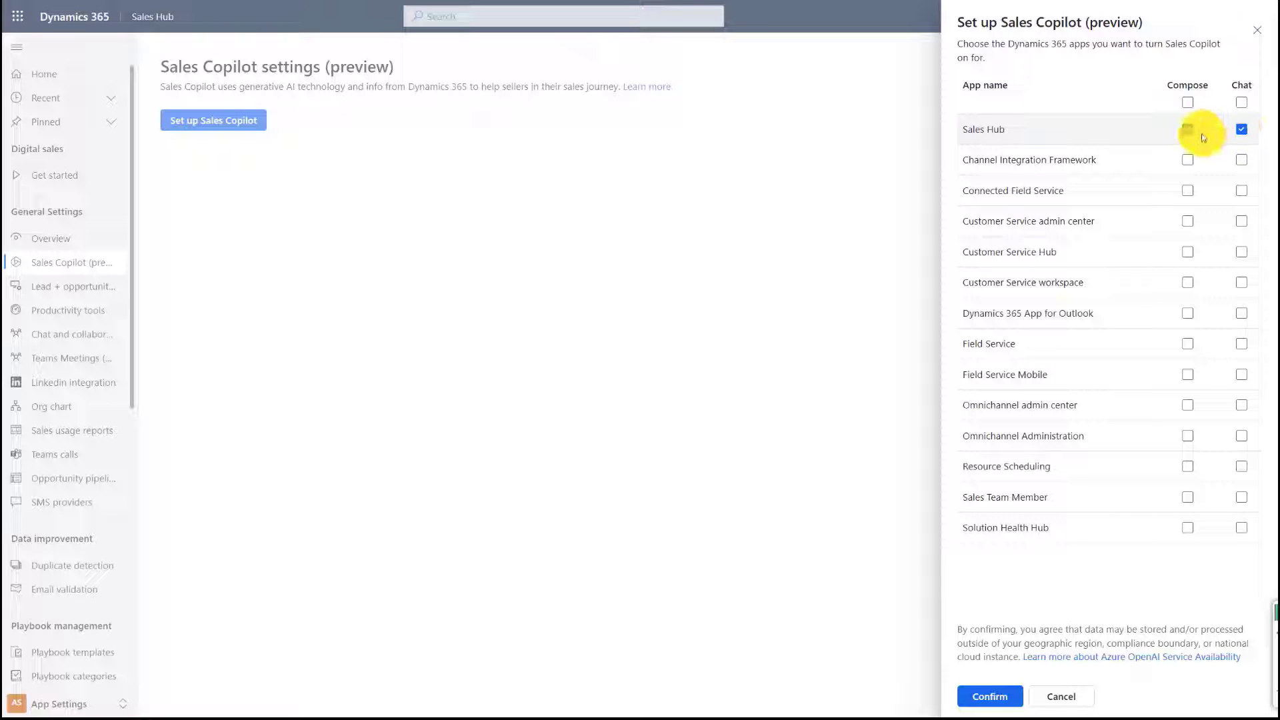
{"action": "left_click", "coordinate": [1201, 134]}
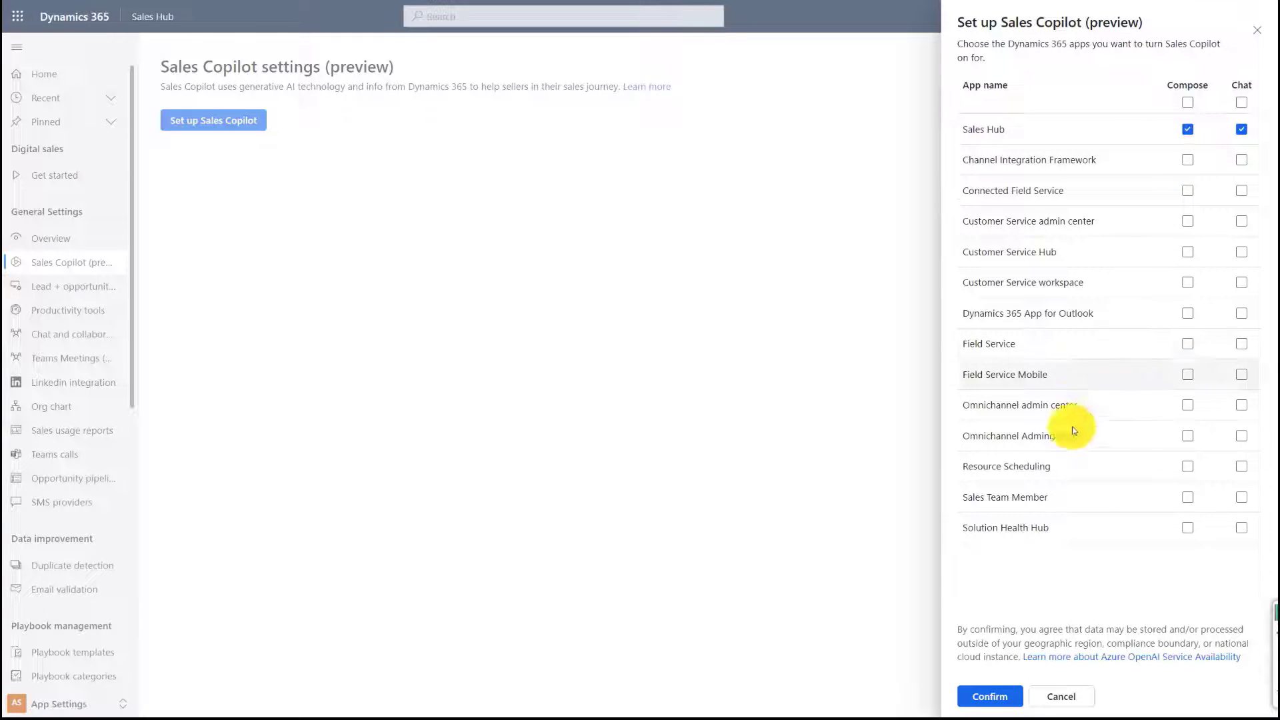
{"action": "left_click", "coordinate": [990, 697]}
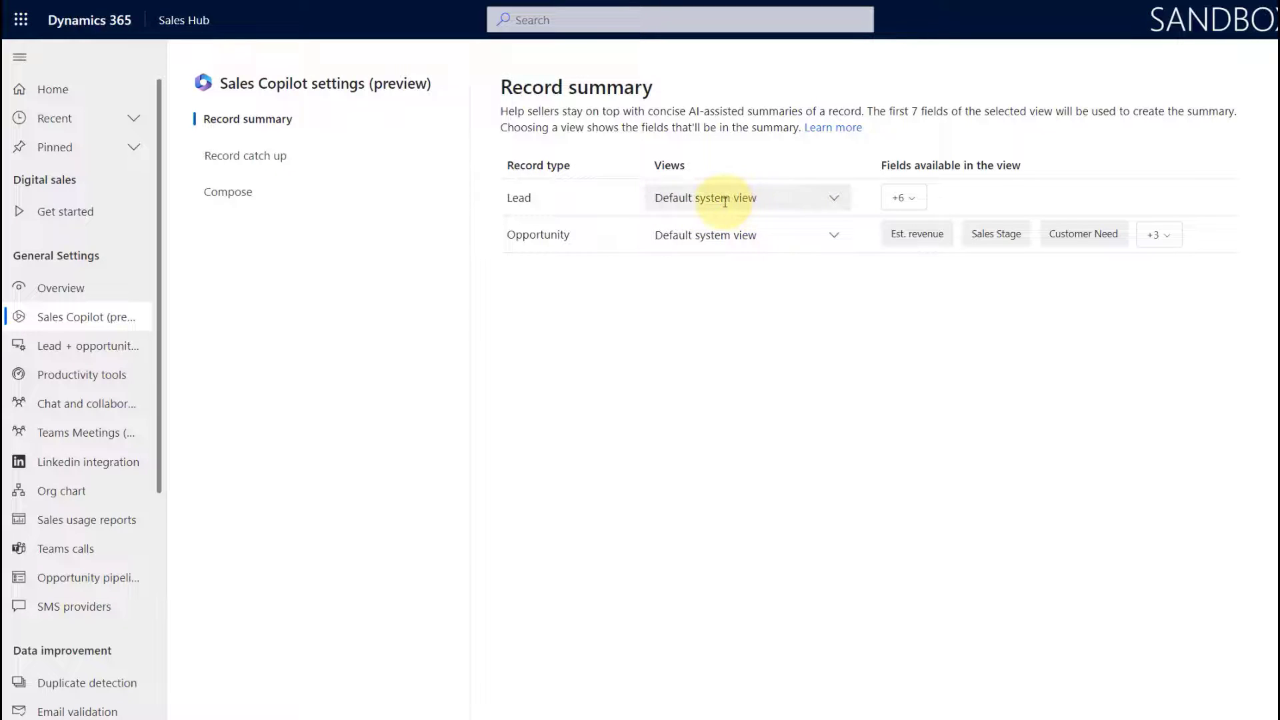
Step: Open the Views dropdown in the Lead row of Record summary
{"action": "left_click", "coordinate": [834, 198]}
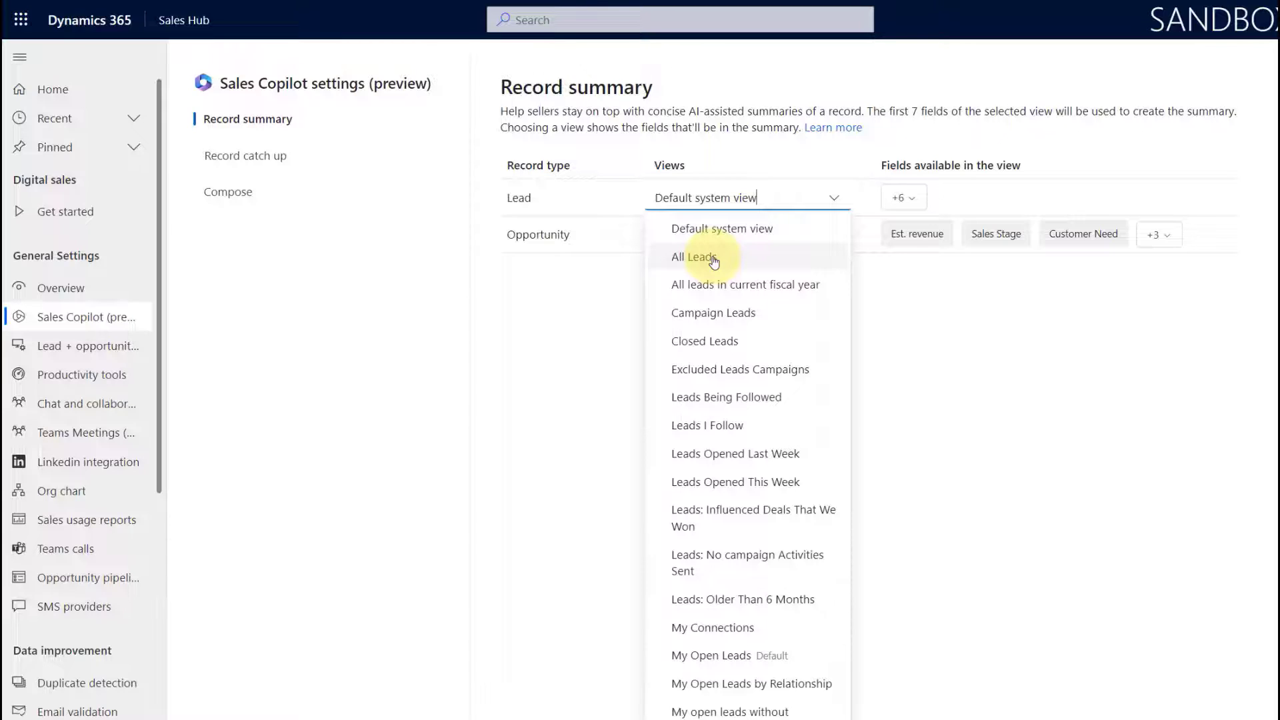
Step: Base Lead summaries on the All Leads view and review its extra fields
{"action": "left_click", "coordinate": [914, 201]}
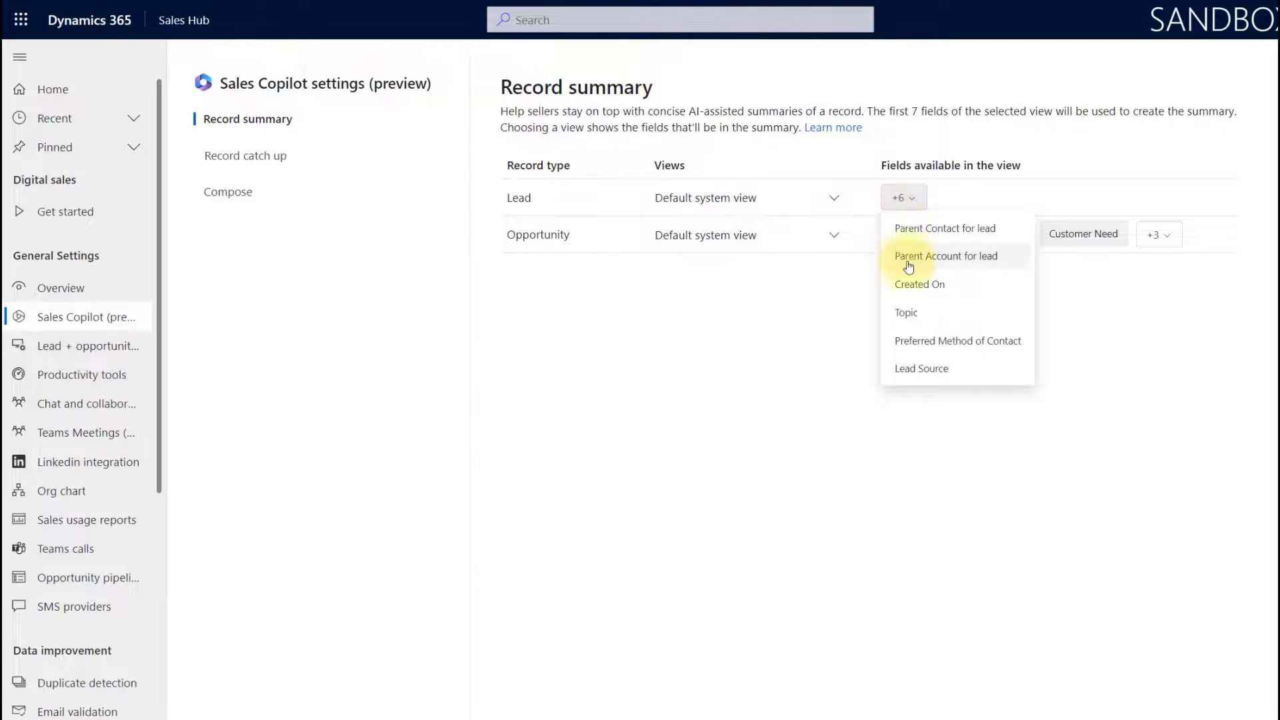
{"action": "left_click", "coordinate": [833, 199]}
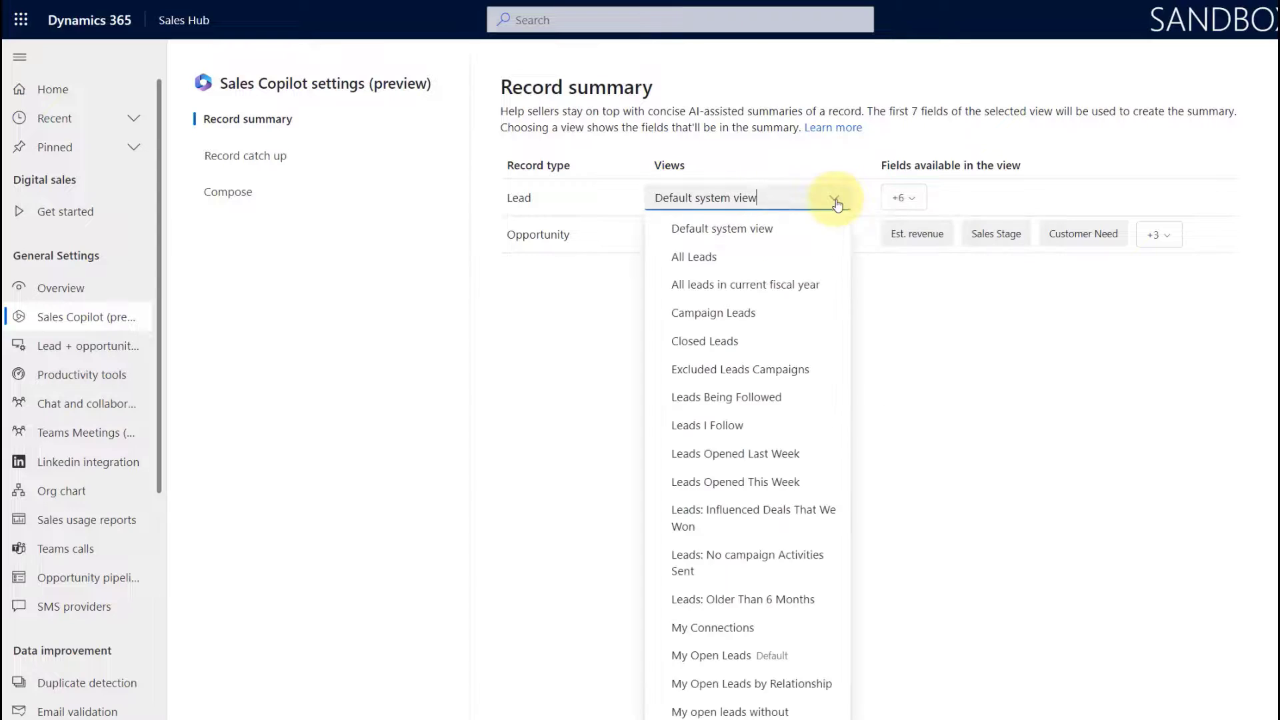
{"action": "left_click", "coordinate": [703, 255]}
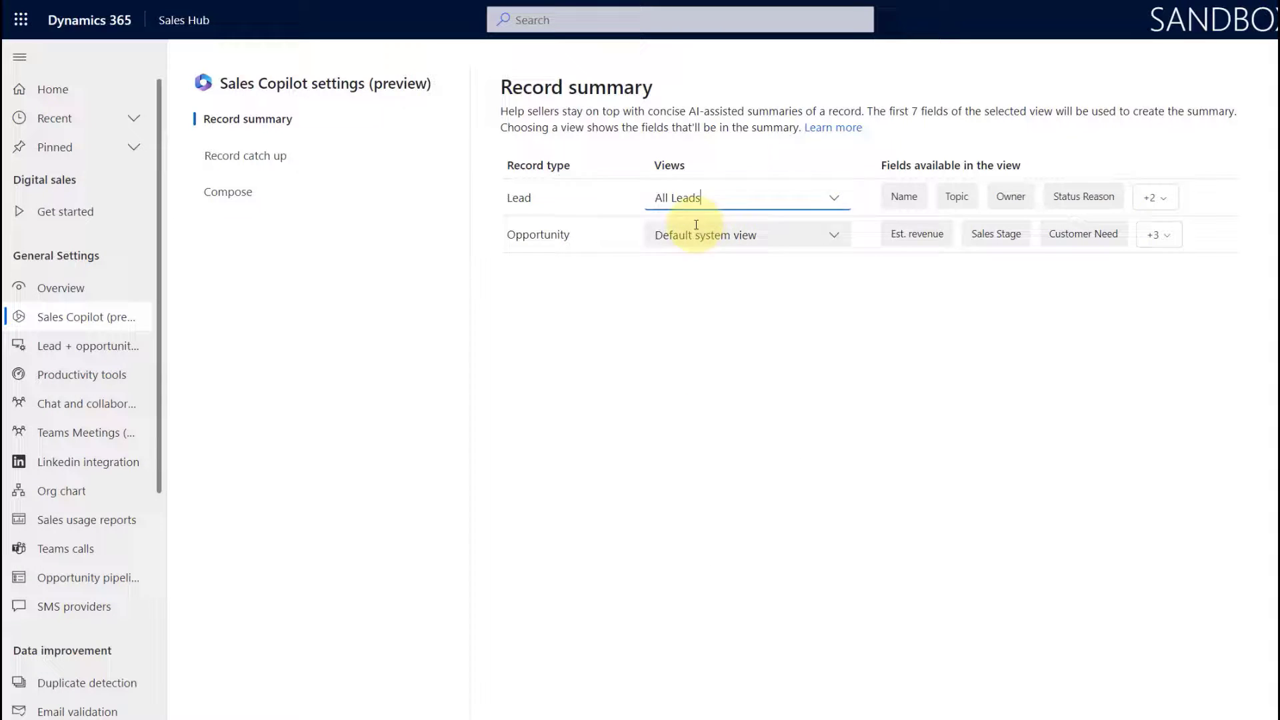
{"action": "left_click", "coordinate": [1159, 198]}
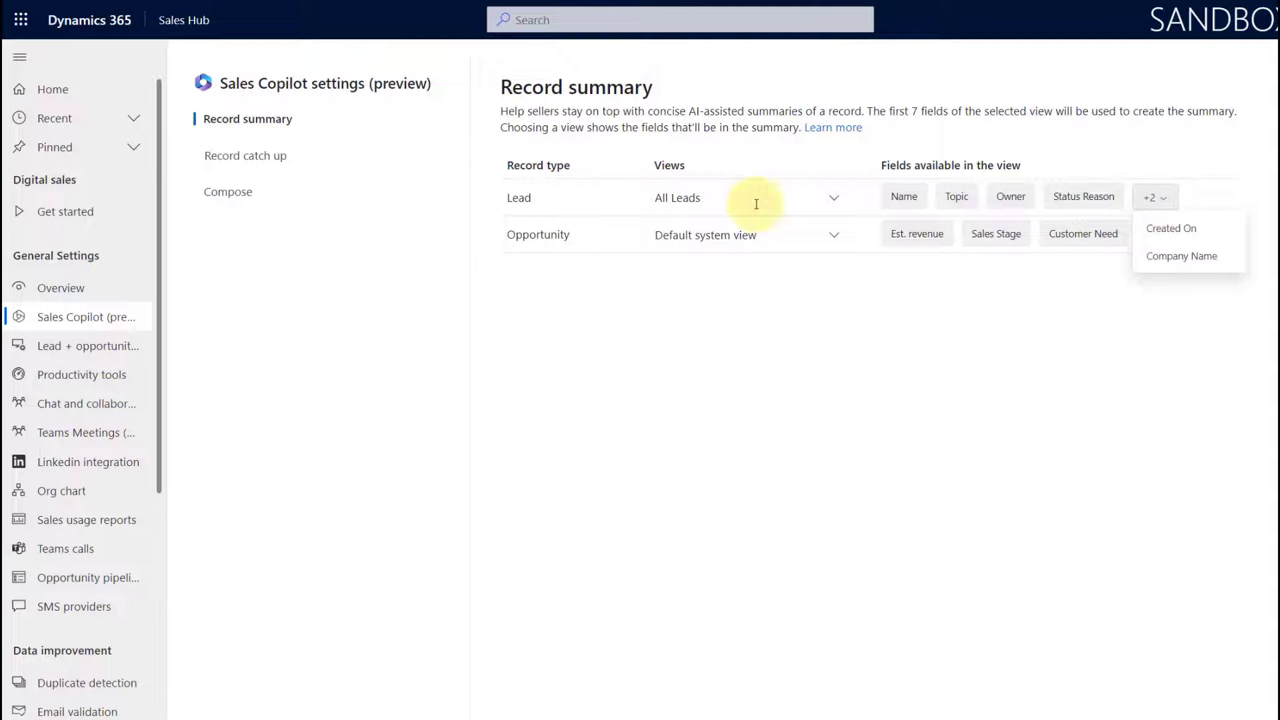
{"action": "left_click", "coordinate": [766, 293]}
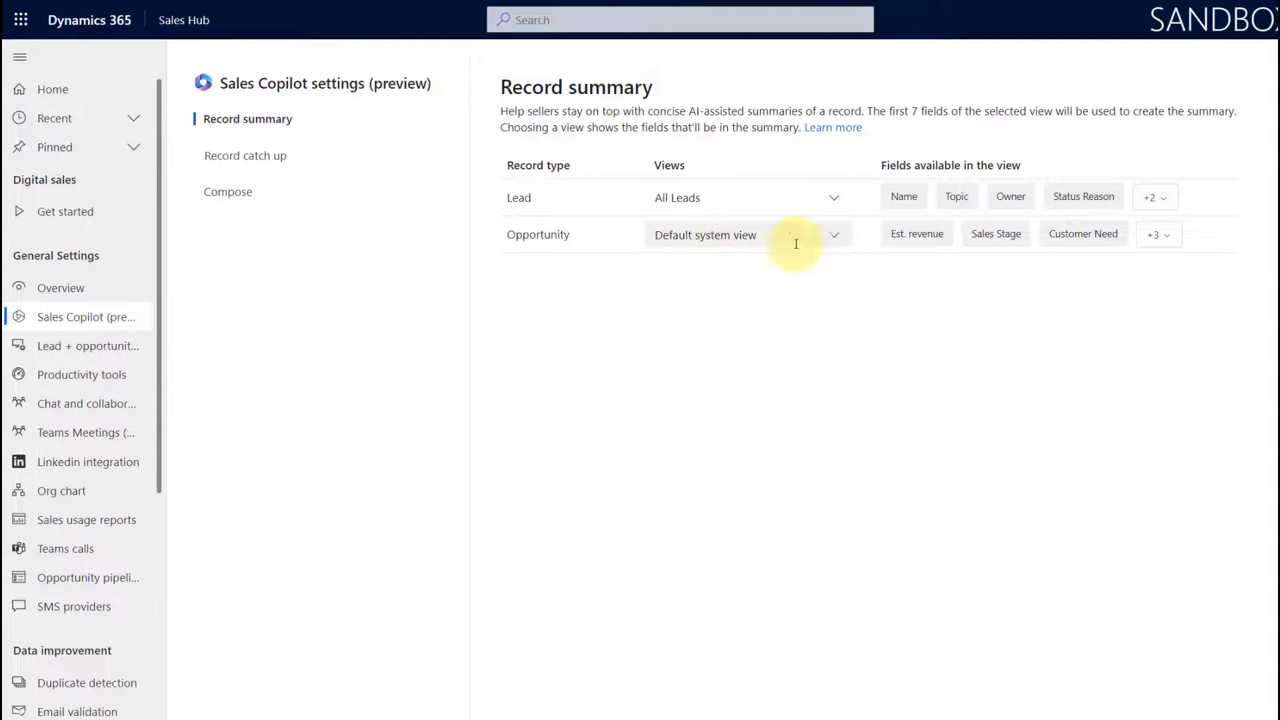
Step: Base Opportunity summaries on All Opportunities and review its extra fields
{"action": "left_click", "coordinate": [838, 238]}
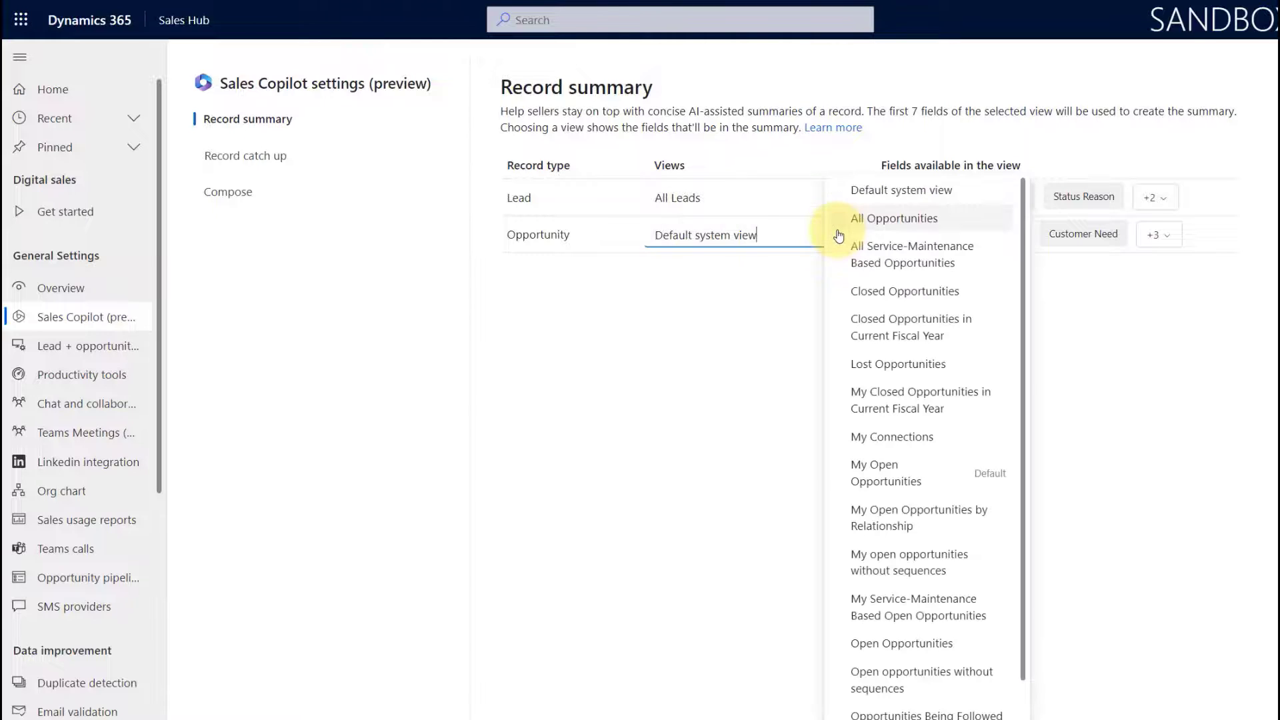
{"action": "left_click", "coordinate": [879, 220]}
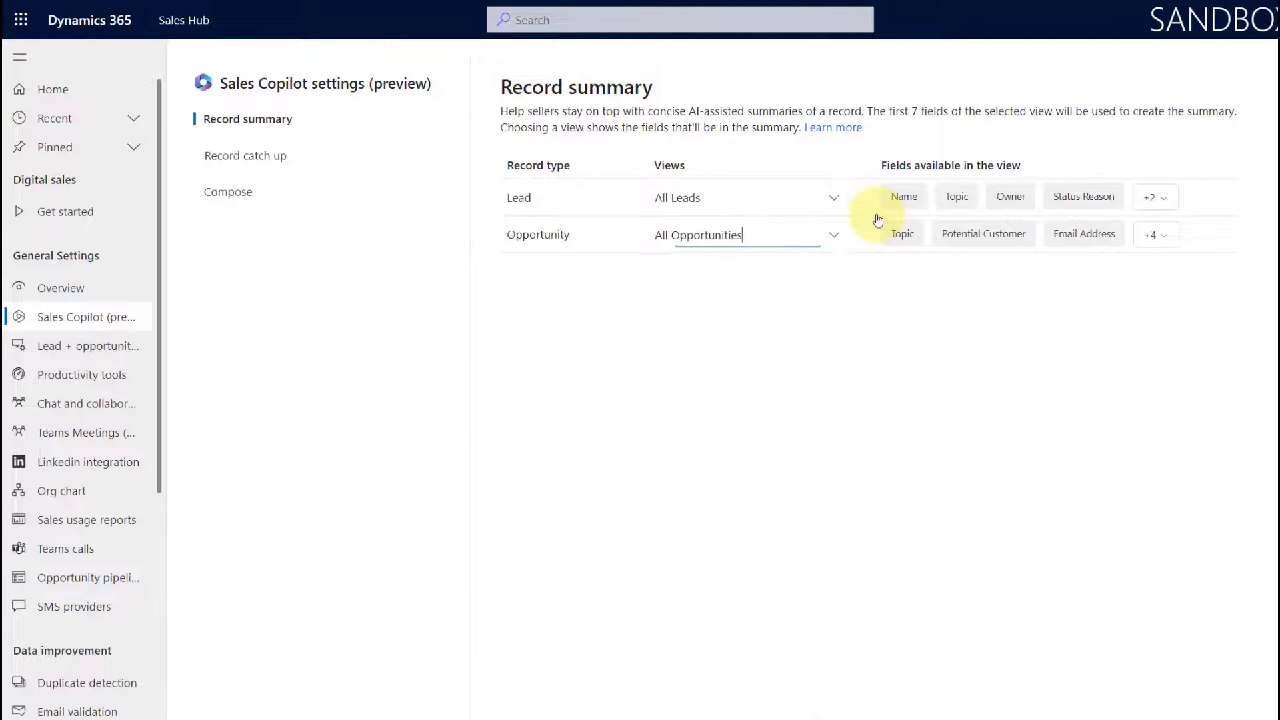
{"action": "left_click", "coordinate": [1153, 235]}
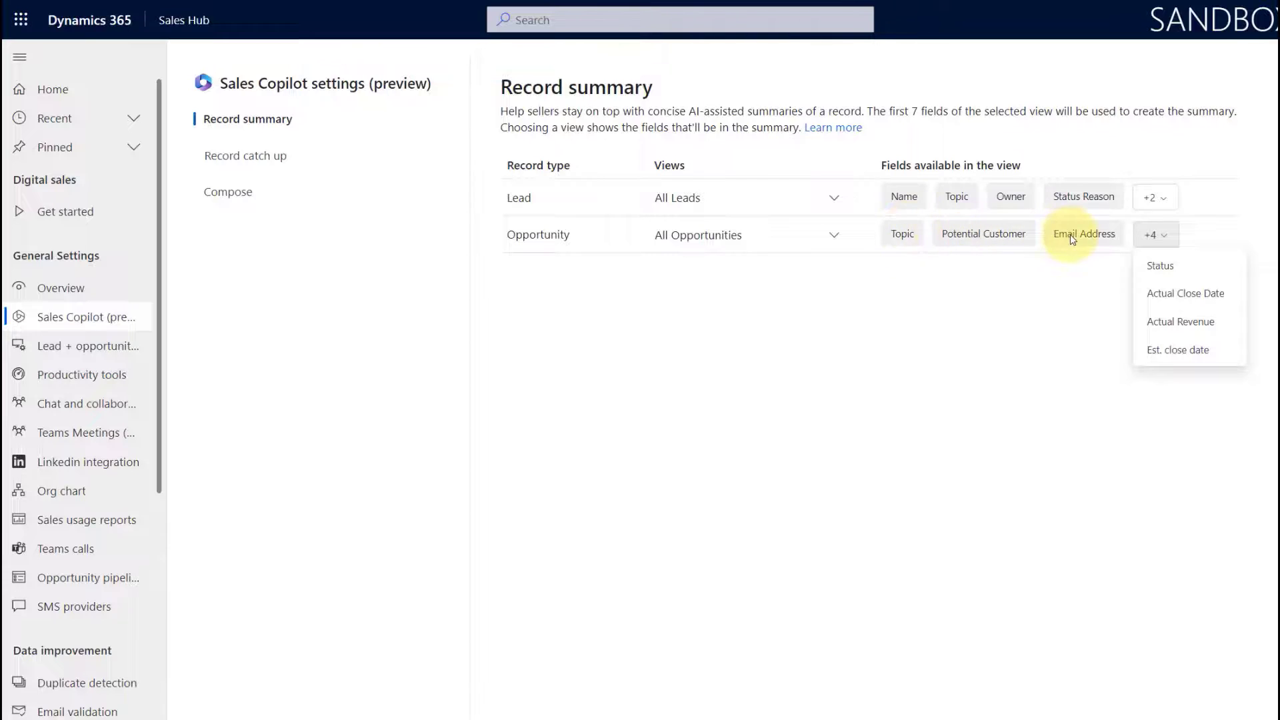
{"action": "left_click", "coordinate": [1084, 360]}
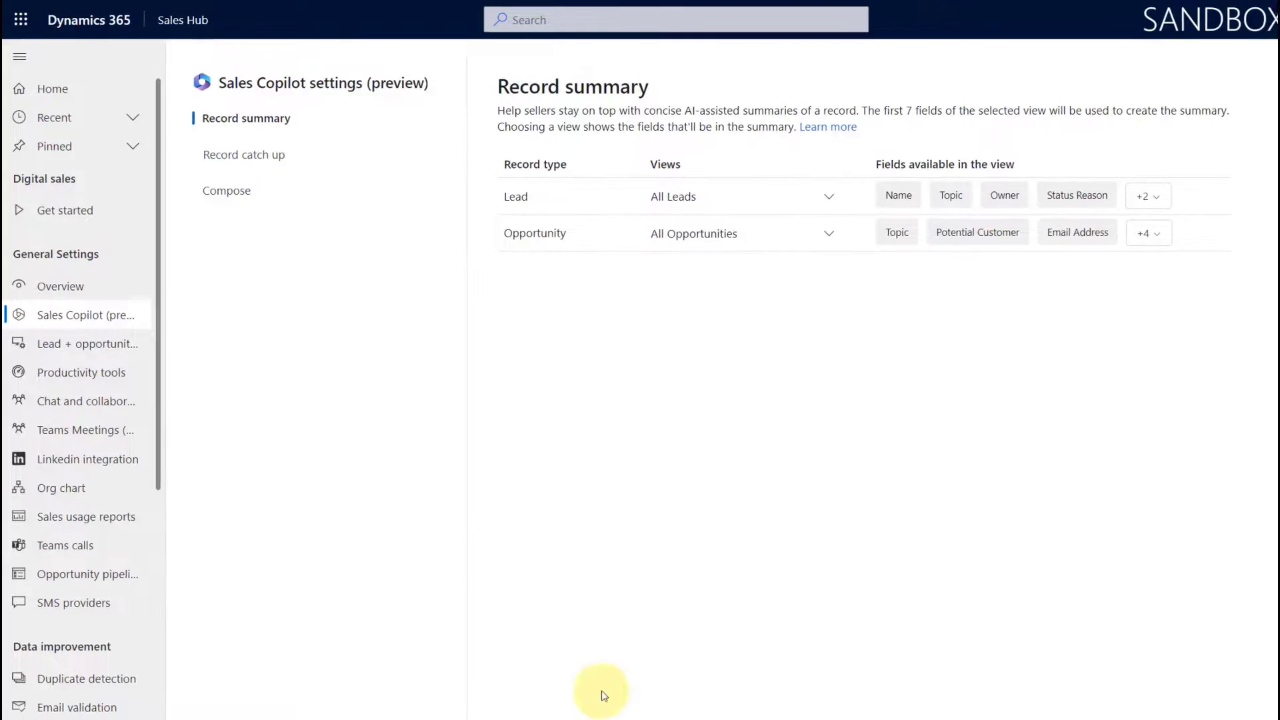
Step: Save the Lead and Opportunity summary views, then go to Record catch up
{"action": "left_click", "coordinate": [443, 691]}
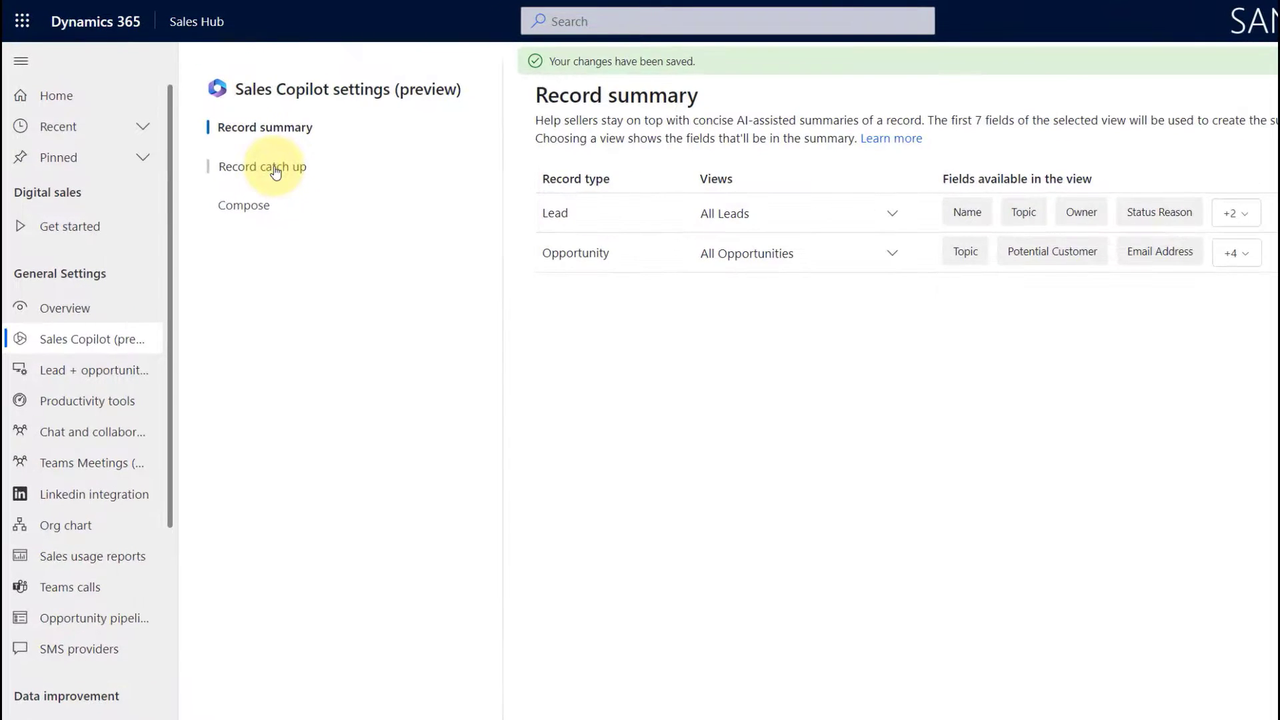
{"action": "left_click", "coordinate": [275, 170]}
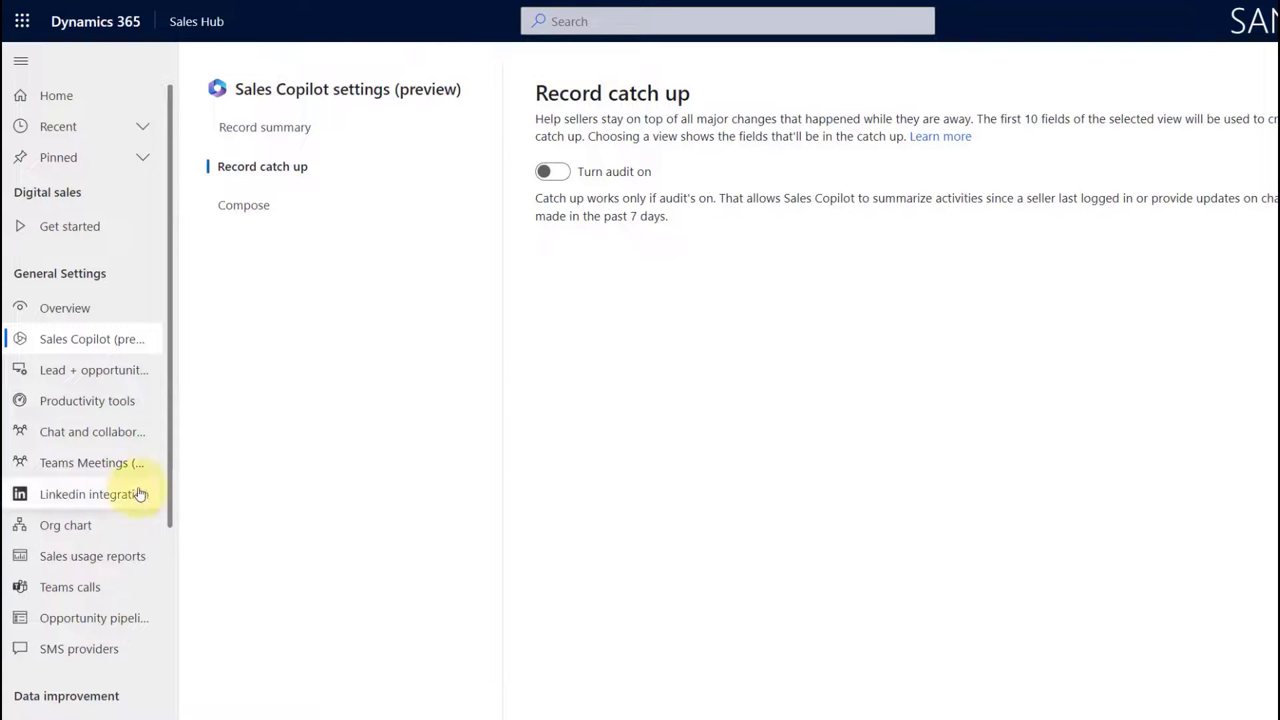
Step: Turn audit on for record catch up and highlight the first-10-fields note
{"action": "left_click", "coordinate": [558, 171]}
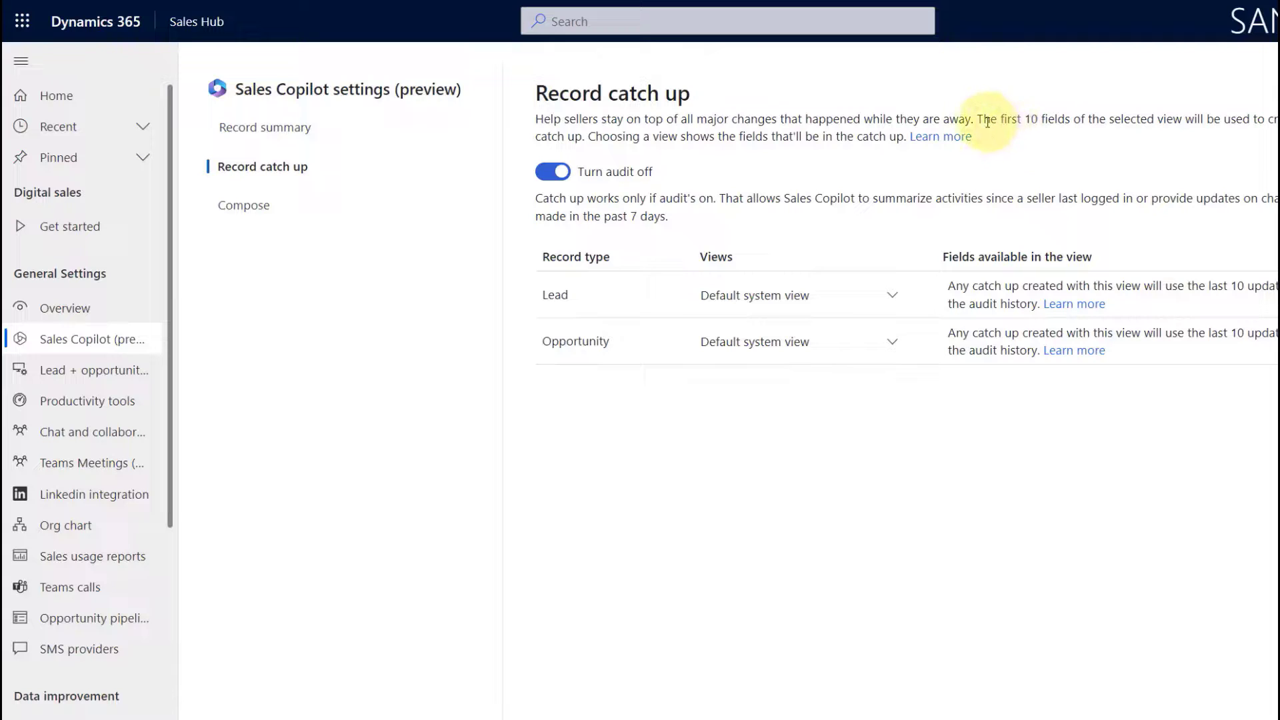
{"action": "left_click_drag", "start_coordinate": [977, 119], "coordinate": [1068, 119]}
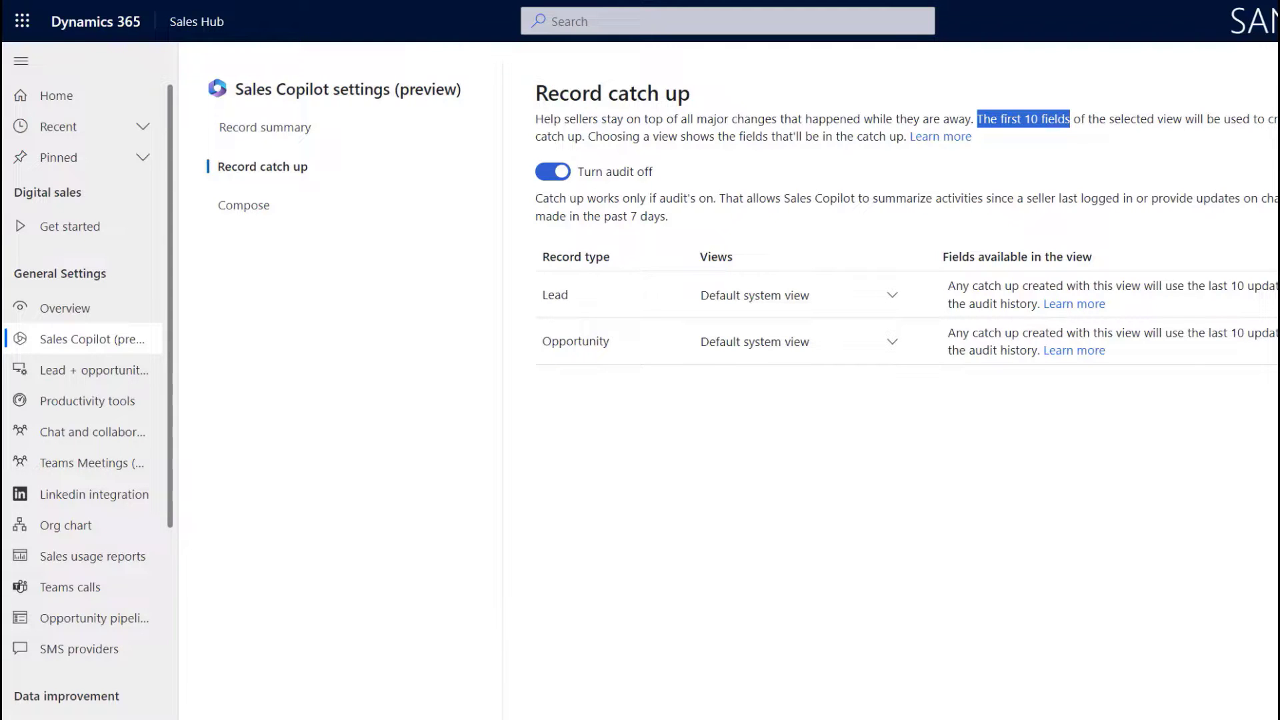
Step: Dismiss the unsaved-changes warning, turn Record catch up auditing on again, then open Compose
{"action": "left_click", "coordinate": [243, 207]}
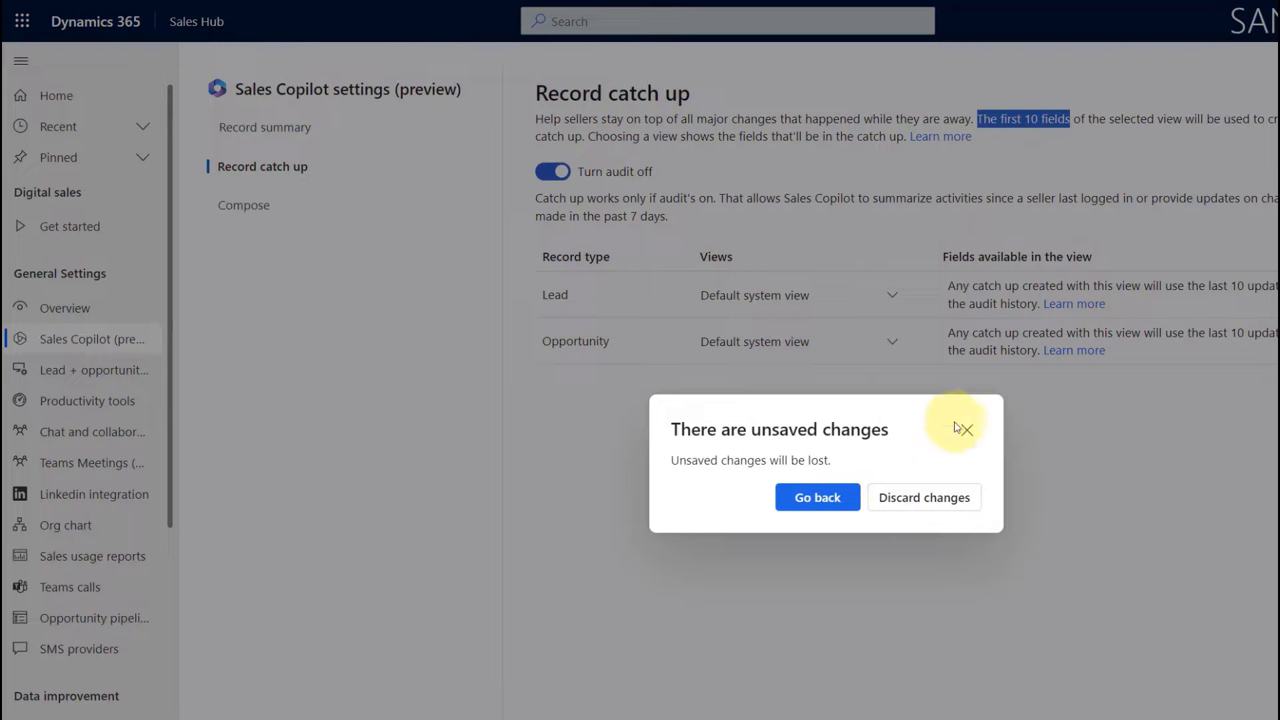
{"action": "left_click", "coordinate": [965, 430]}
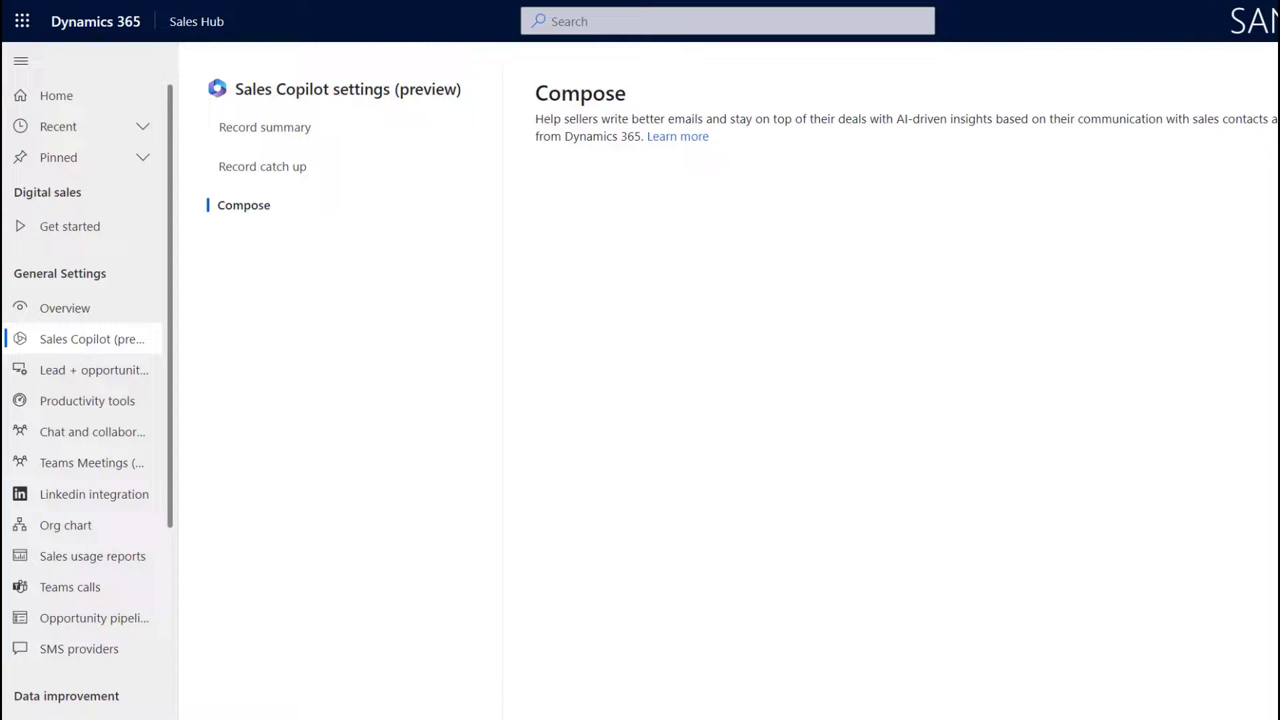
{"action": "left_click", "coordinate": [260, 166]}
{"action": "left_click", "coordinate": [548, 171]}
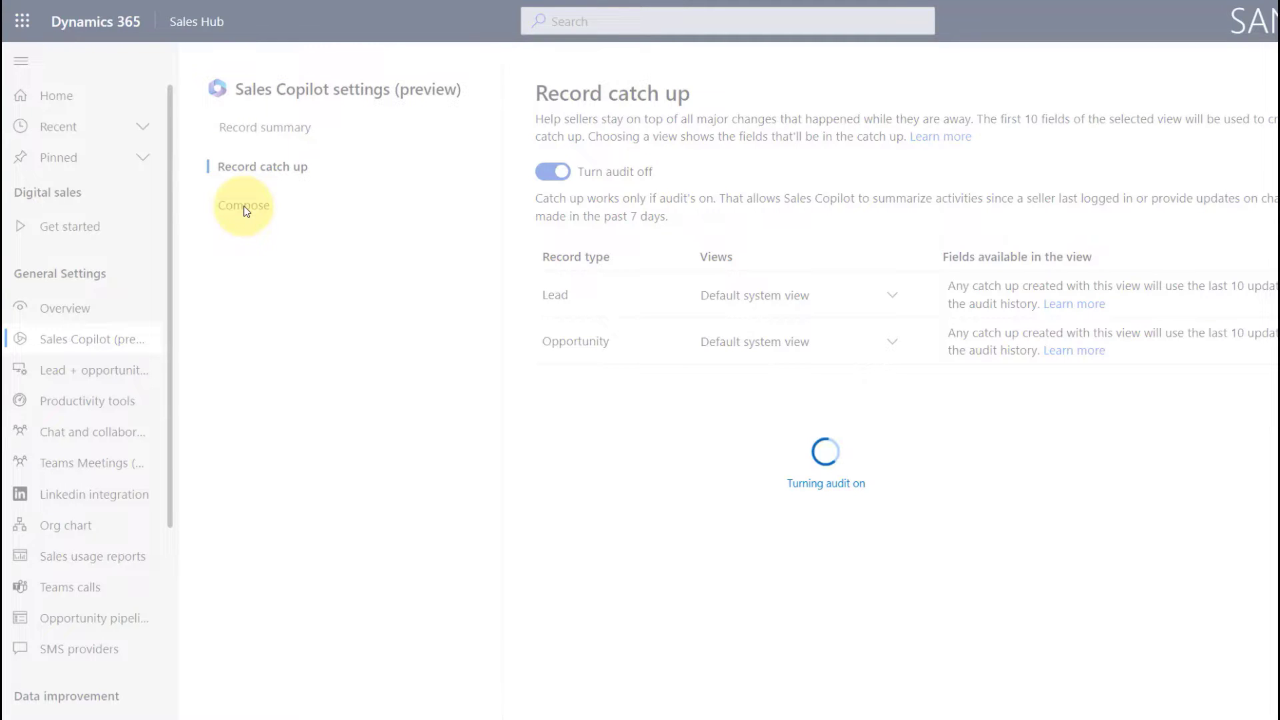
{"action": "left_click", "coordinate": [244, 205]}
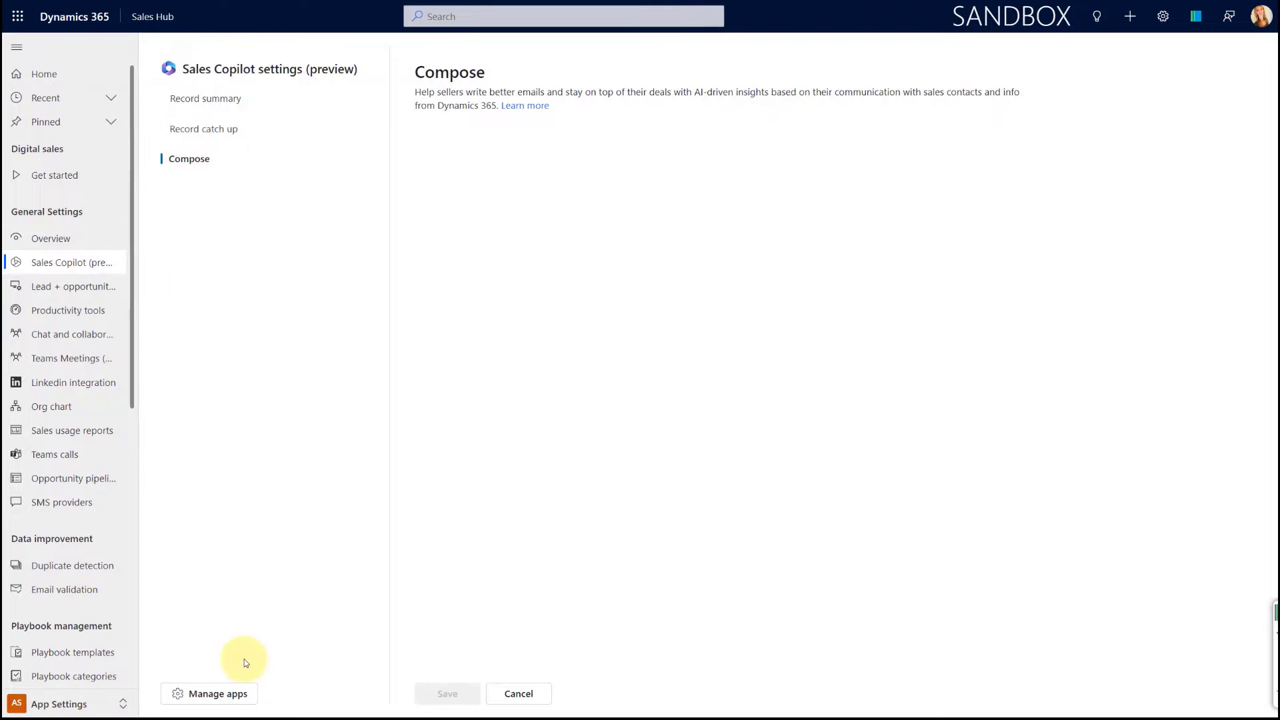
Step: Reopen the Set up Sales Copilot panel through Manage apps
{"action": "left_click", "coordinate": [205, 698]}
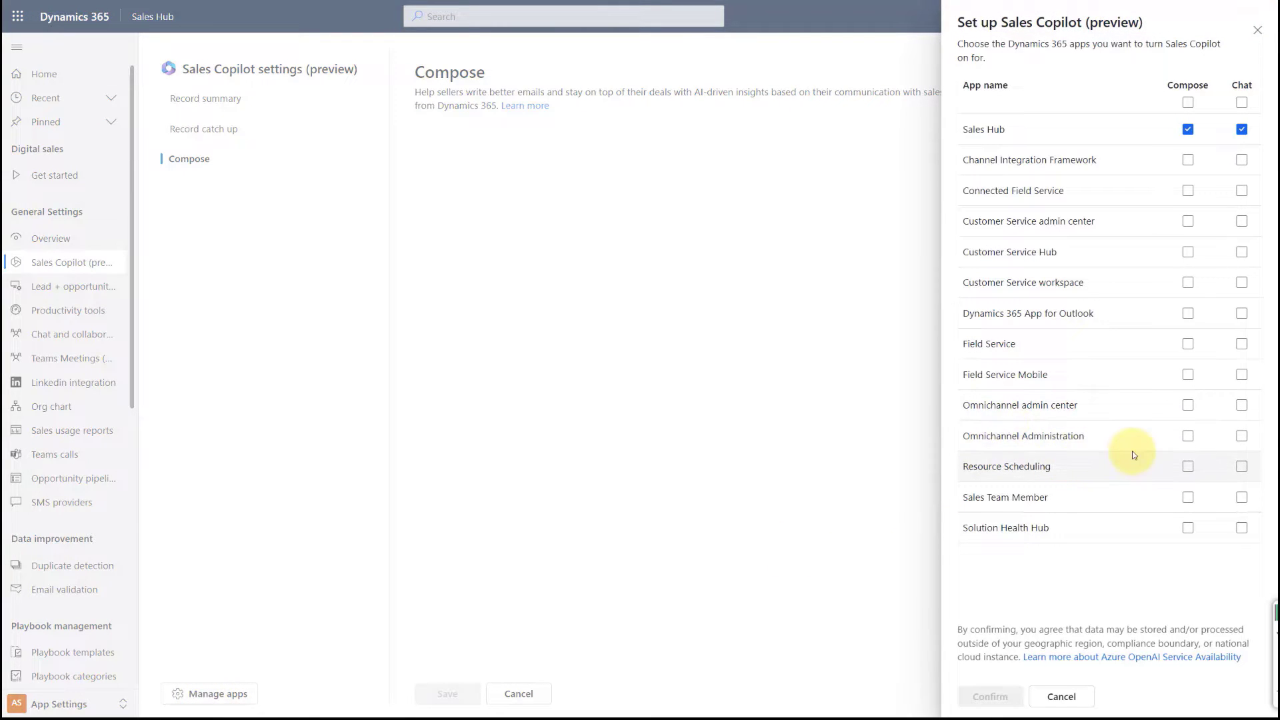